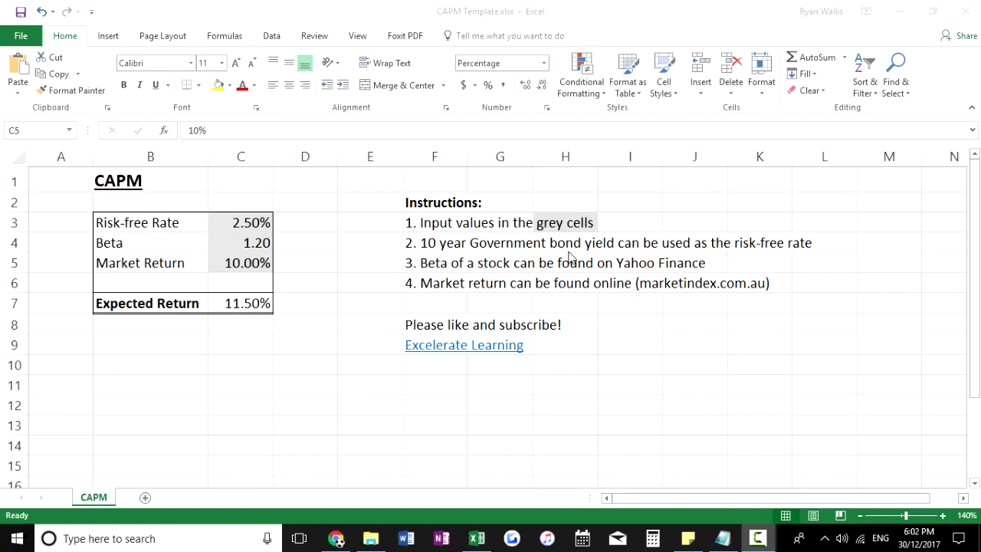
- Read through the template's instruction lines below the CAPM table
click(317, 269)
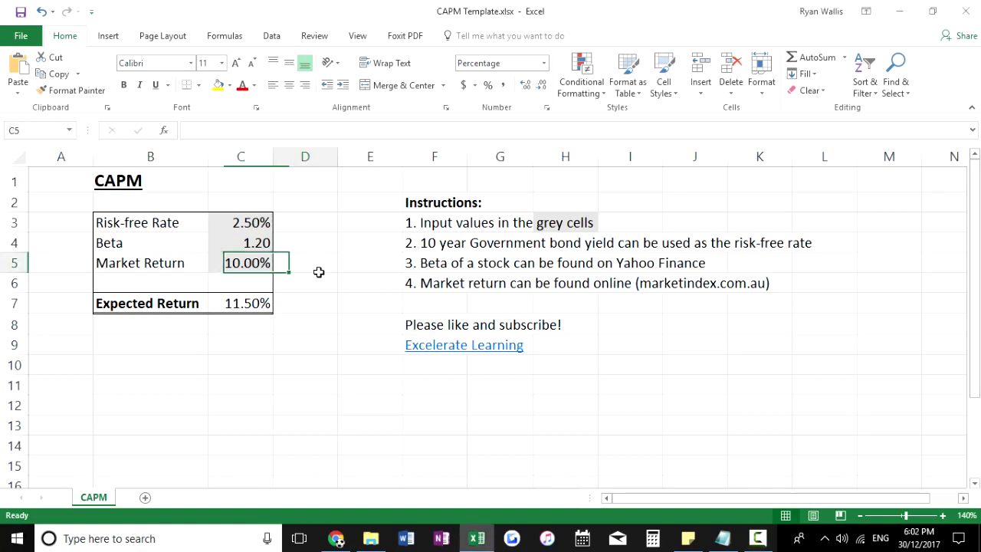
click(329, 217)
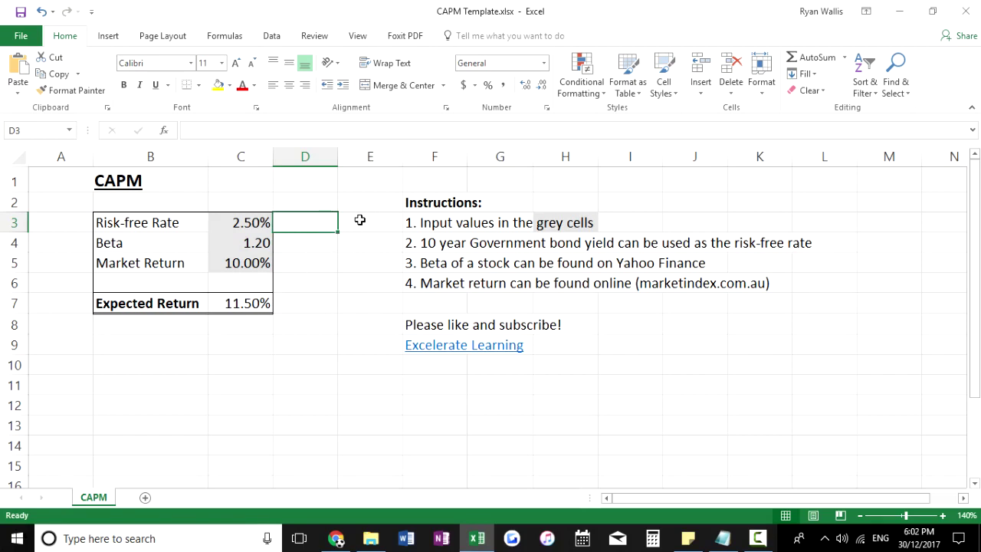
click(425, 205)
click(435, 222)
key(Down)
key(Down)
click(535, 383)
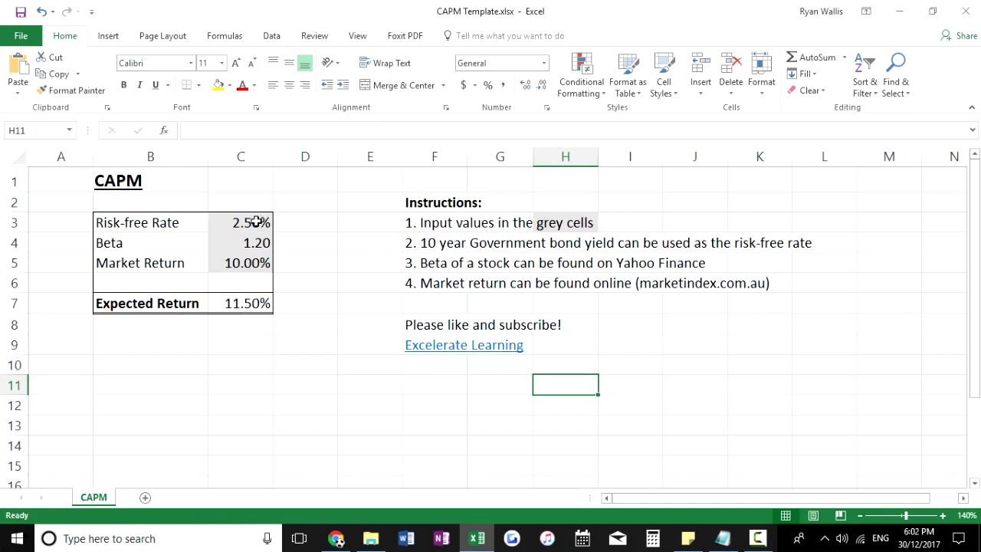
- Clear the risk-free rate, beta and market return inputs in C3:C5
click(329, 267)
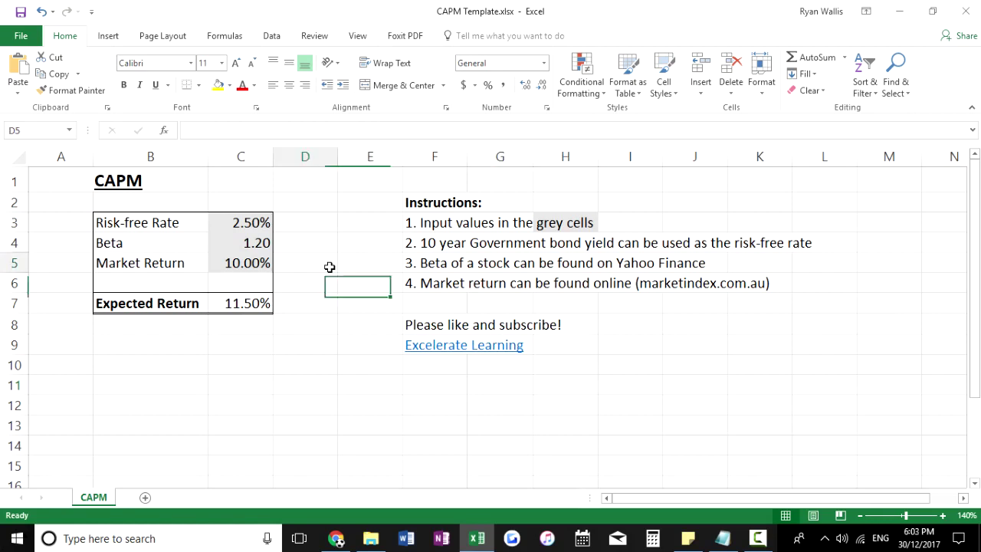
drag(247, 222, 245, 264)
key(Delete)
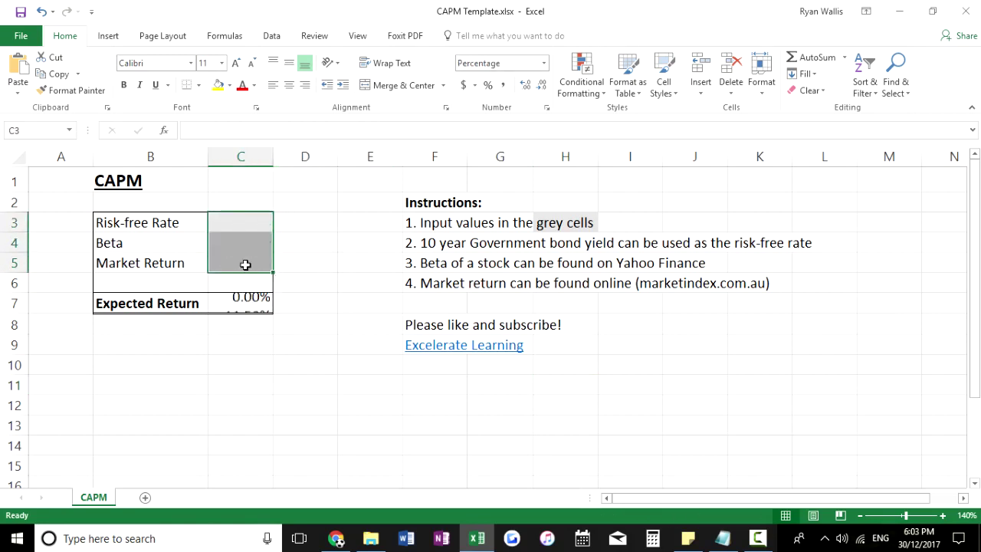
click(340, 290)
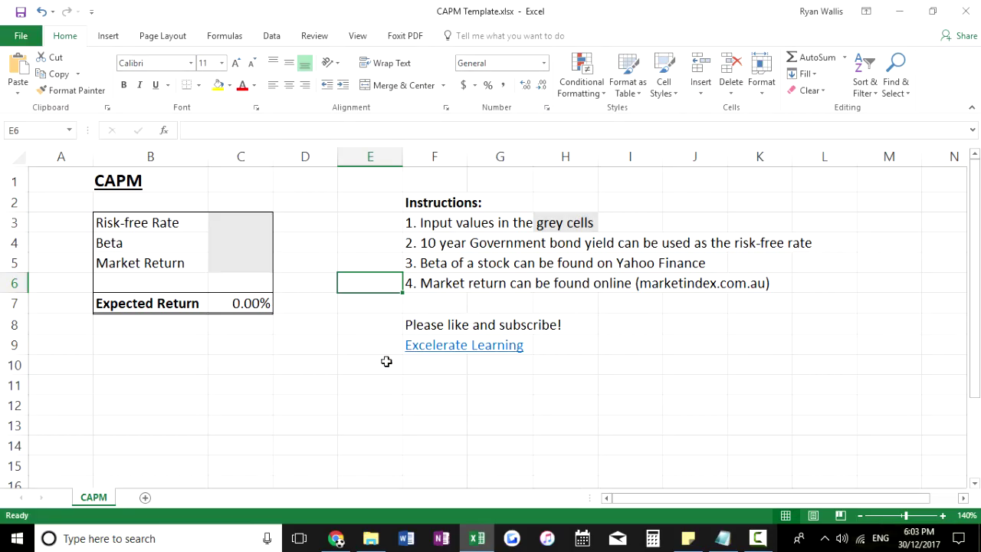
- Check the bond yields in Chrome, then come back to the CAPM spreadsheet
click(226, 217)
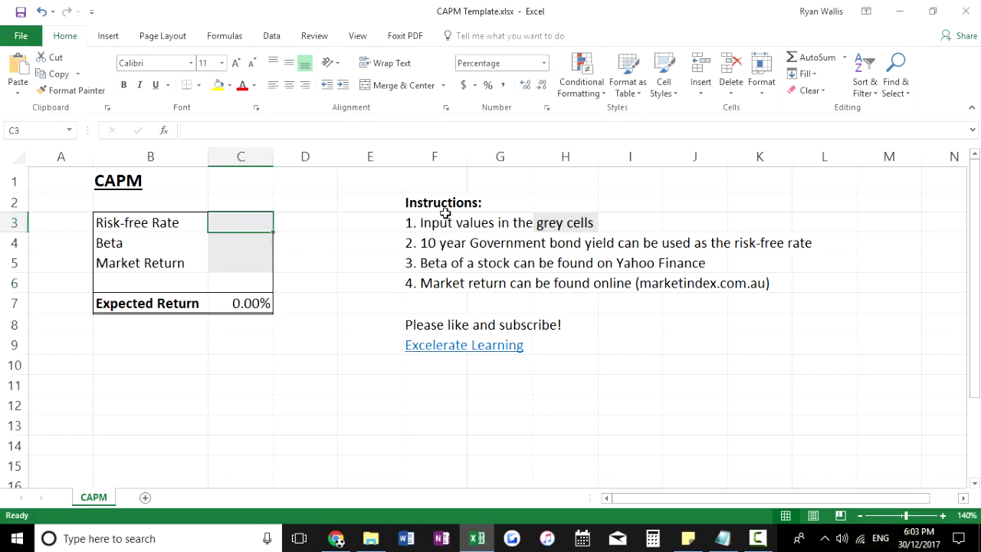
click(337, 539)
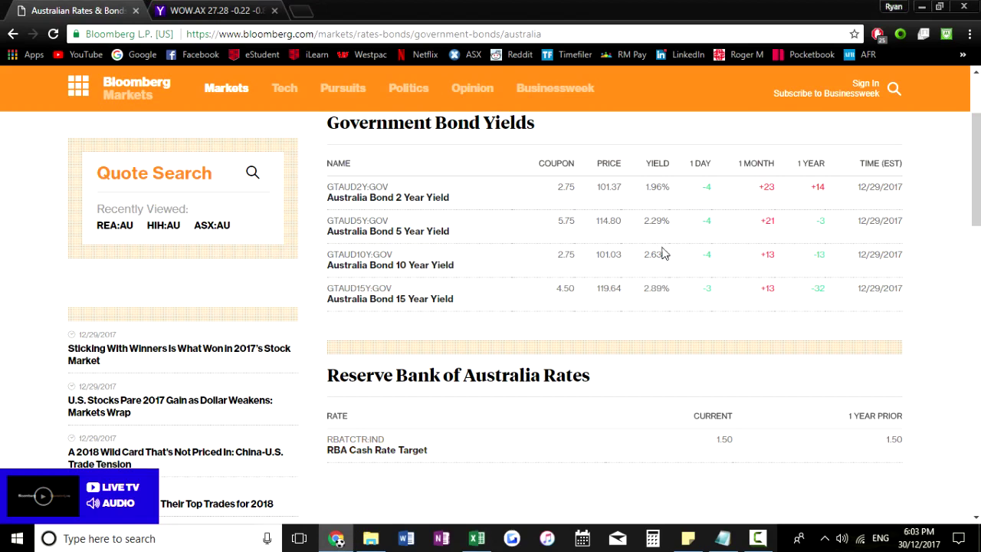
click(481, 547)
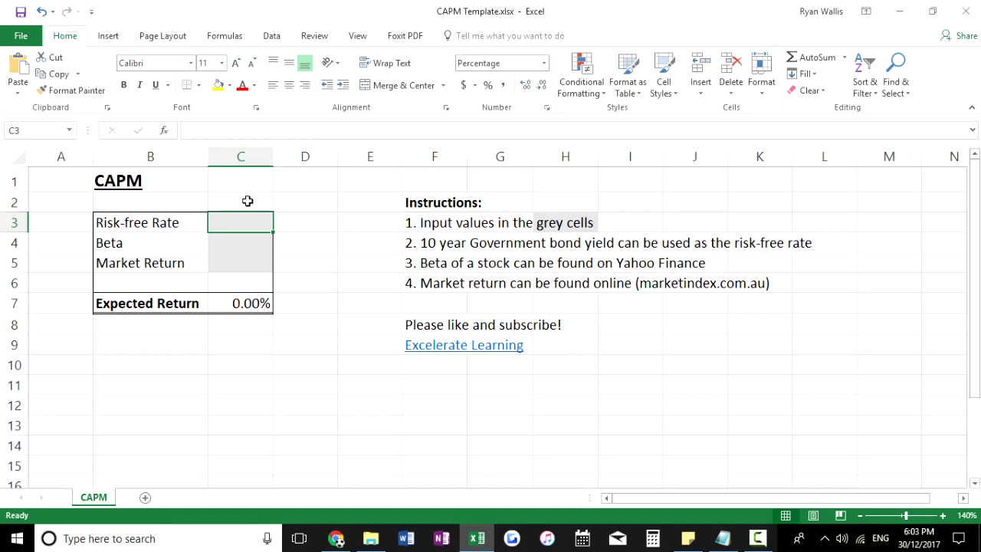
- Enter 2.63 as the risk-free rate in C3, cross-checking the bond yields page in Chrome
text(2.63)
key(Return)
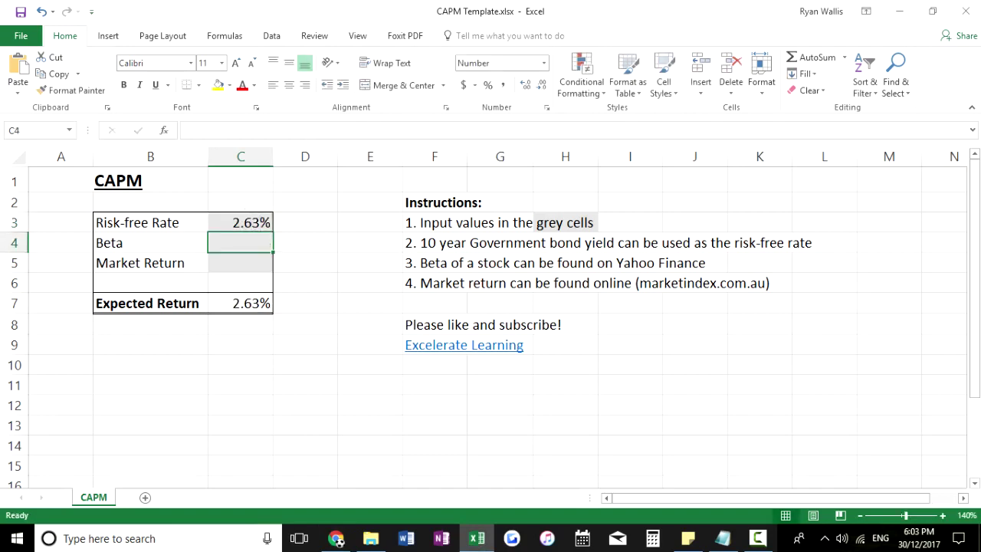
click(348, 540)
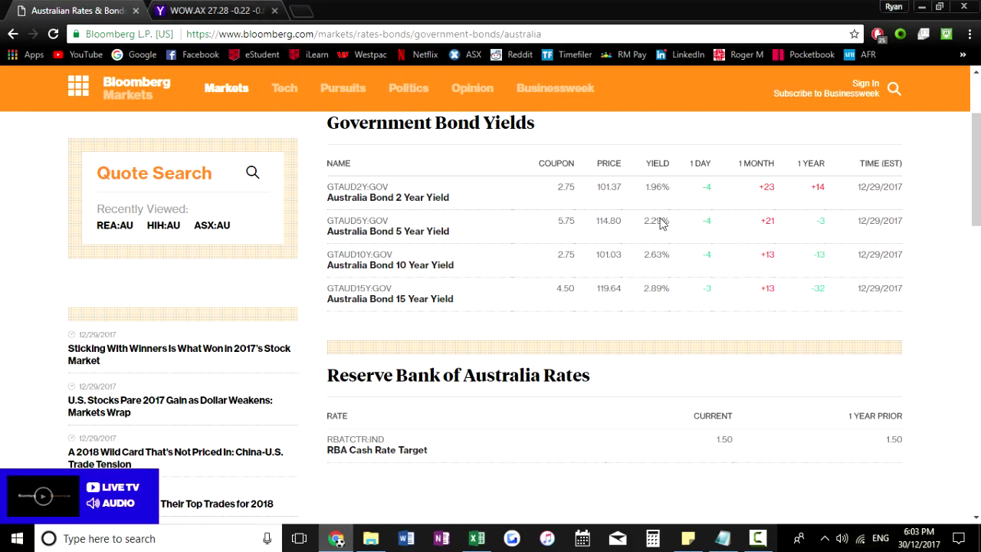
click(475, 539)
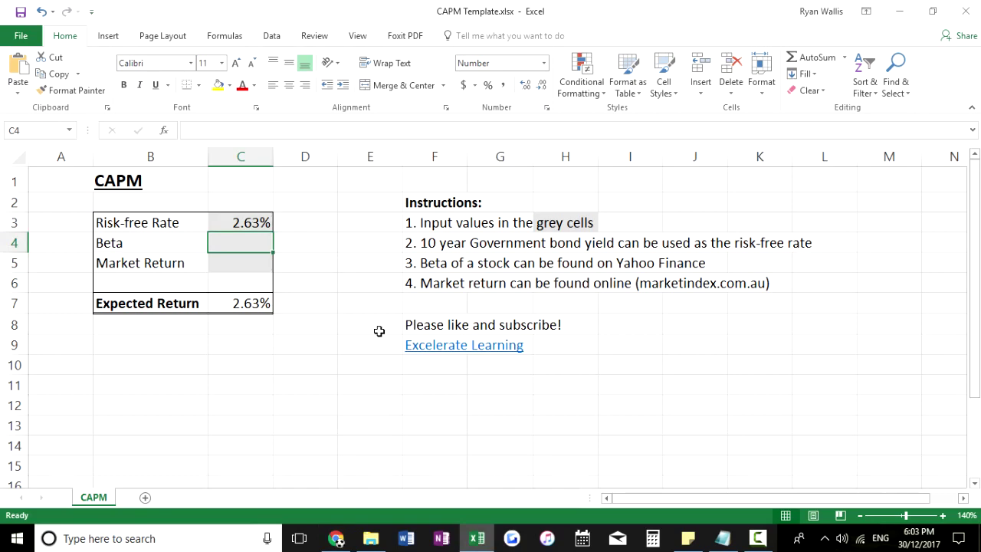
click(335, 539)
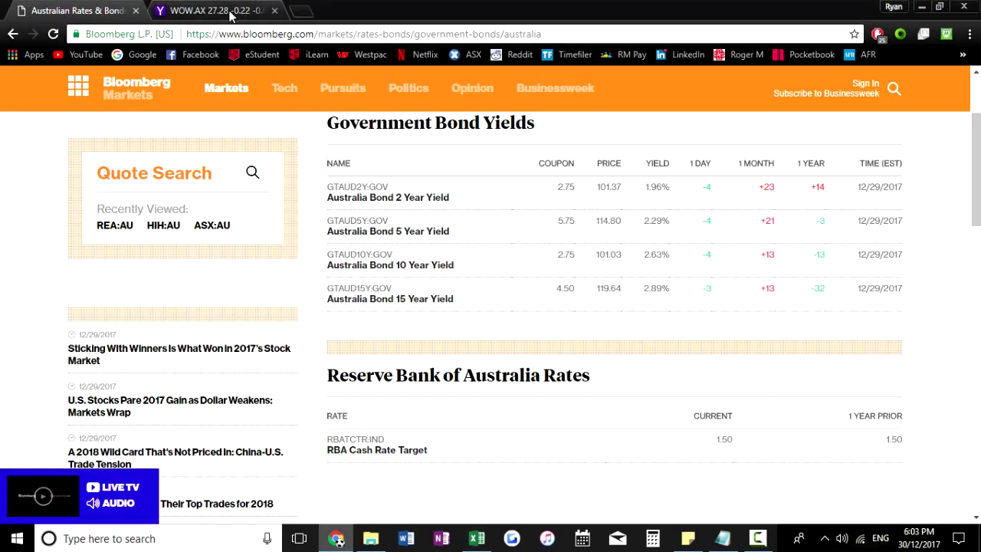
- Find the 0.91 beta in the statistics table of the Woolworths (WOW.AX) Yahoo Finance summary
click(253, 9)
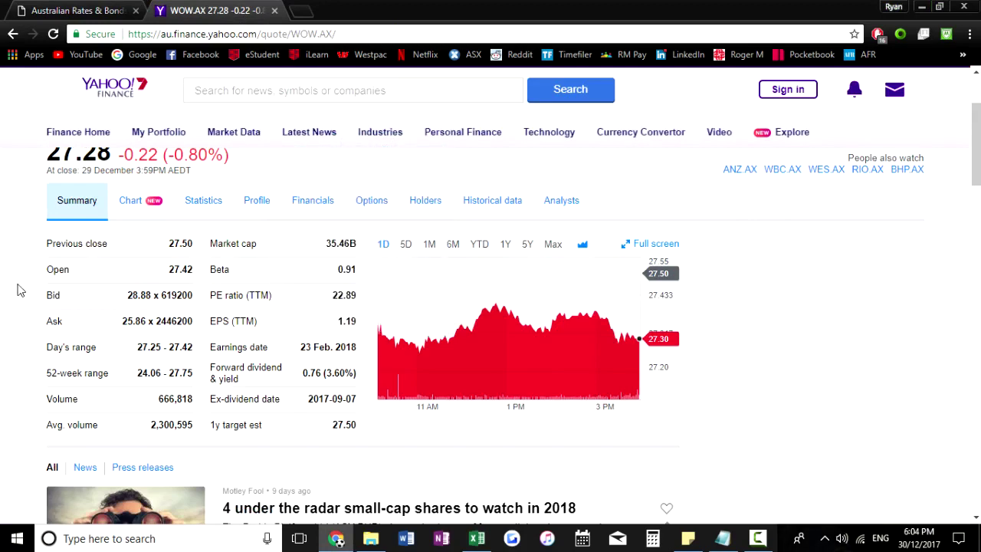
scroll(142, 304, up, 3)
scroll(142, 304, down, 1)
click(245, 82)
text(wow)
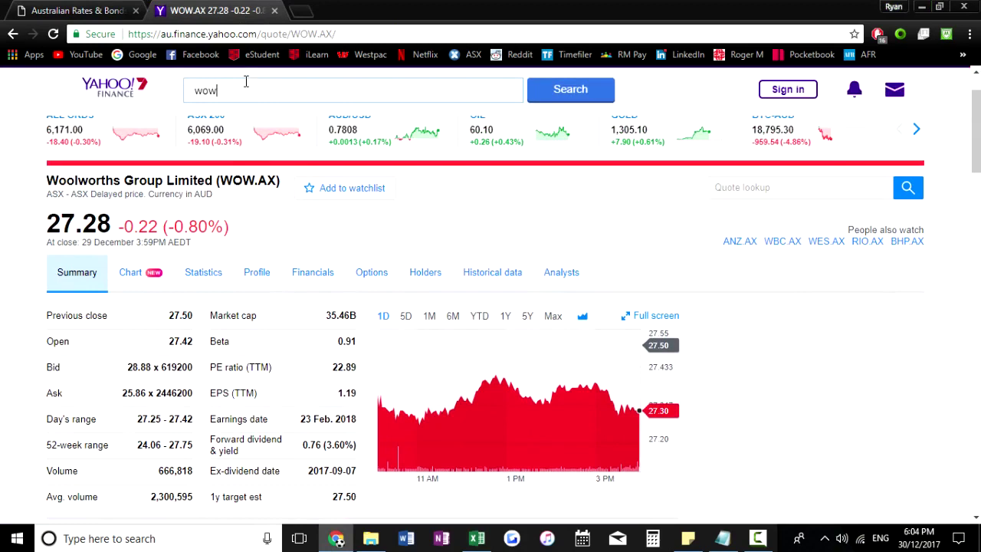
key(BackSpace)
key(BackSpace)
key(BackSpace)
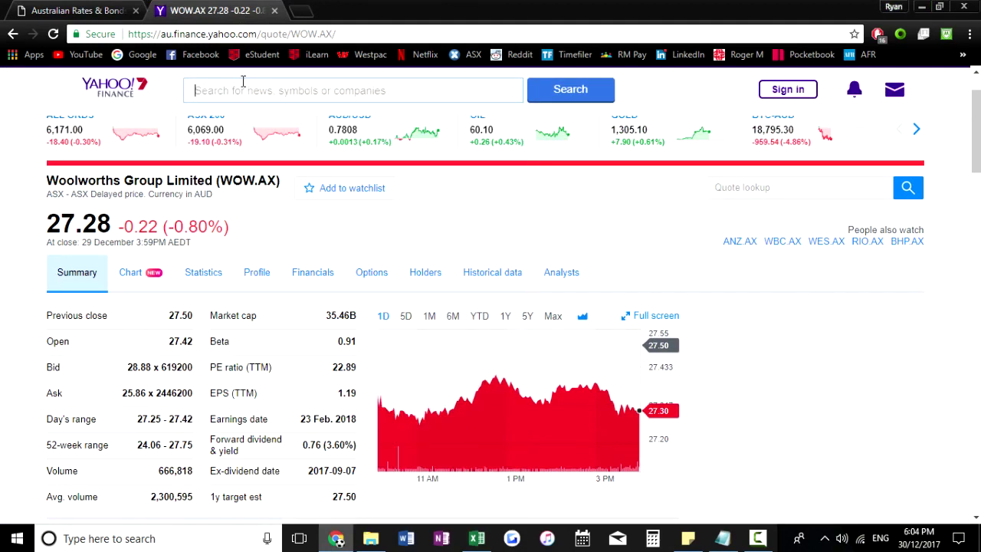
scroll(221, 184, down, 1)
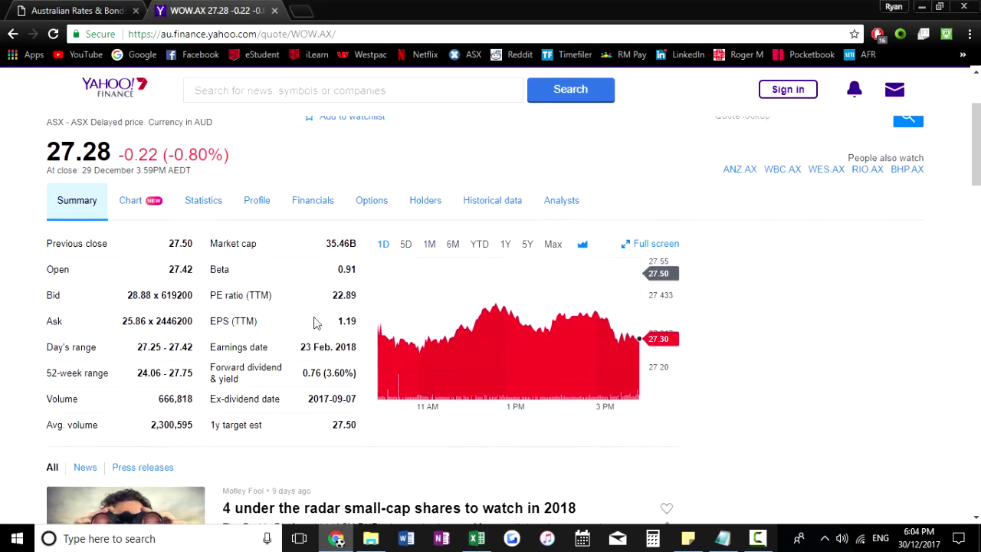
drag(352, 269, 249, 276)
click(250, 277)
- Enter beta 0.91 in C4 and a market return of 10 in C5
click(476, 538)
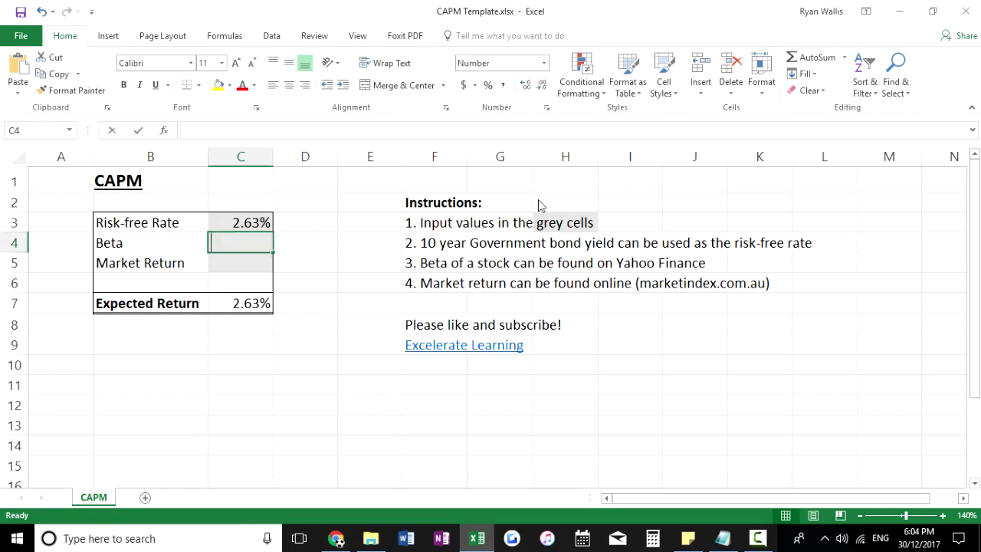
text(0.91)
key(ctrl+Return)
key(Down)
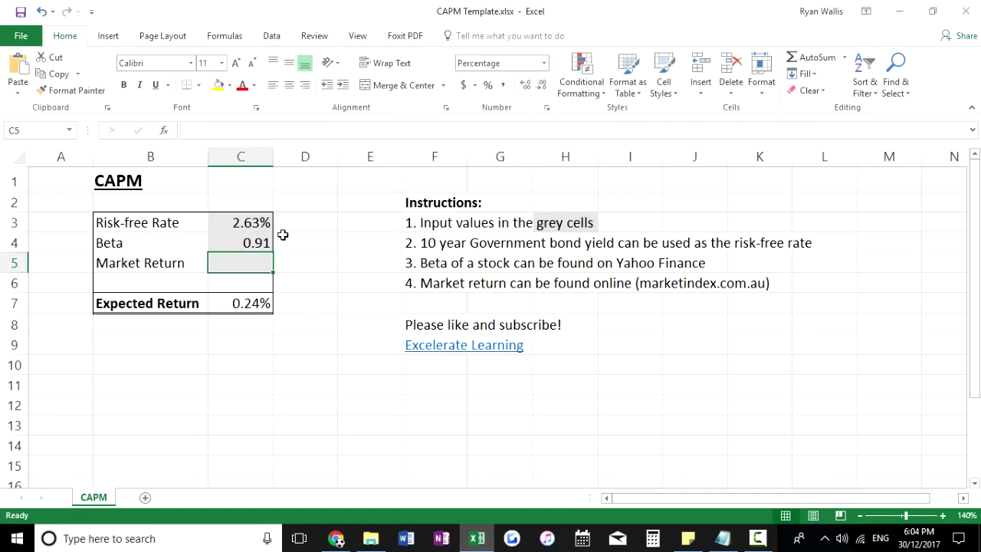
click(319, 377)
click(247, 263)
text(10)
key(Return)
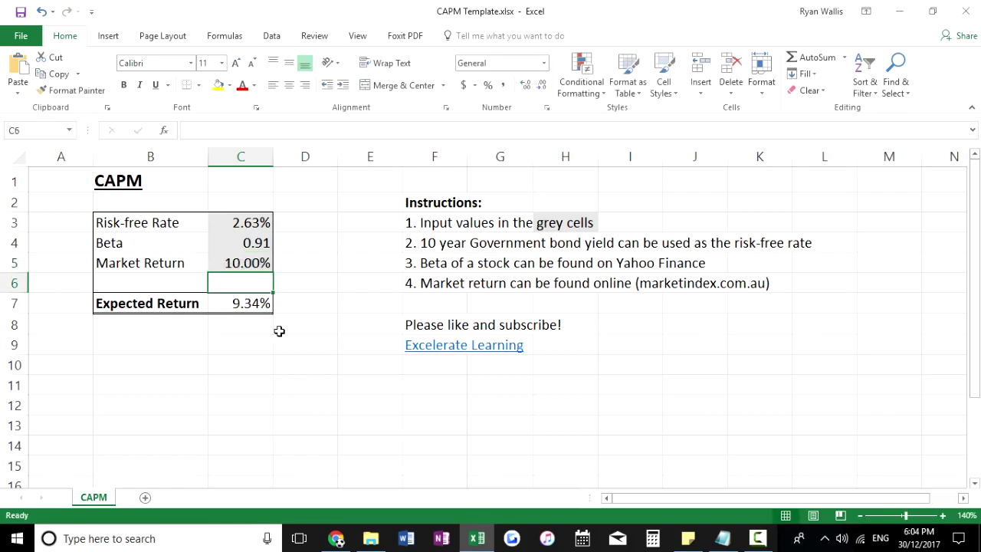
click(247, 262)
click(639, 287)
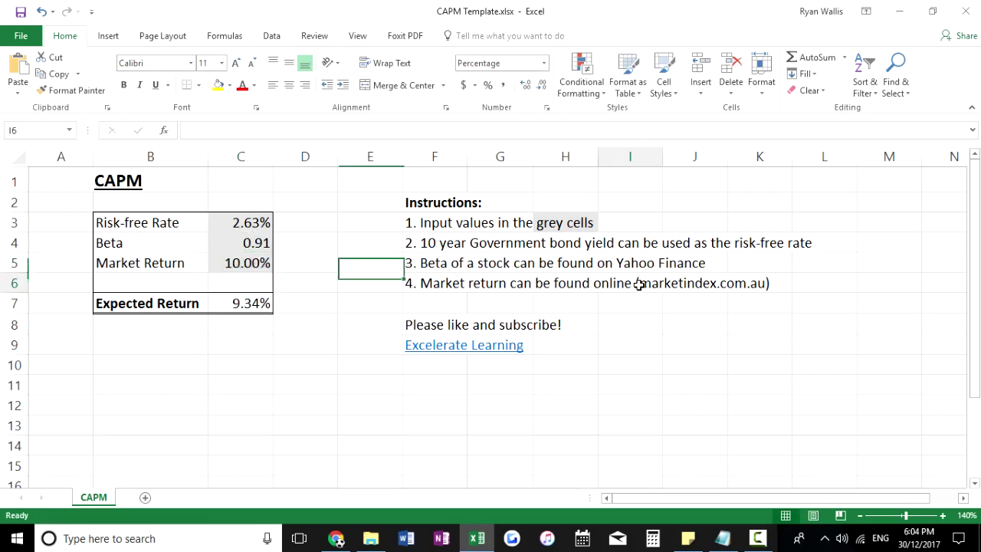
key(Right)
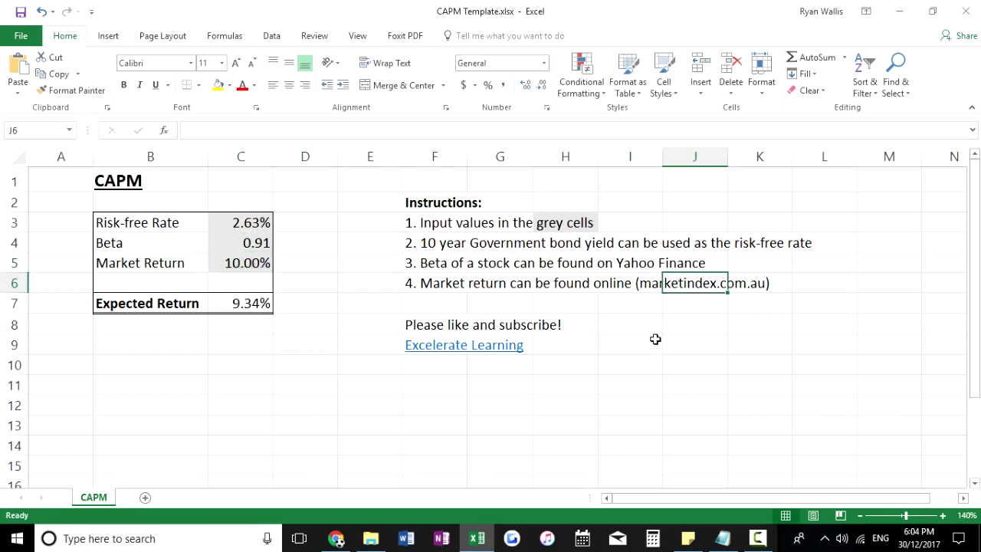
click(699, 331)
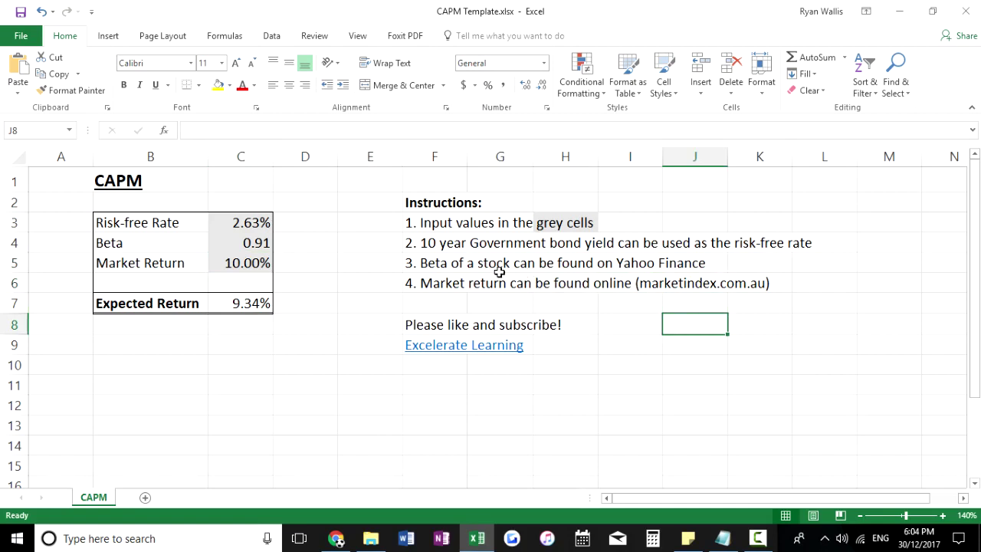
click(245, 261)
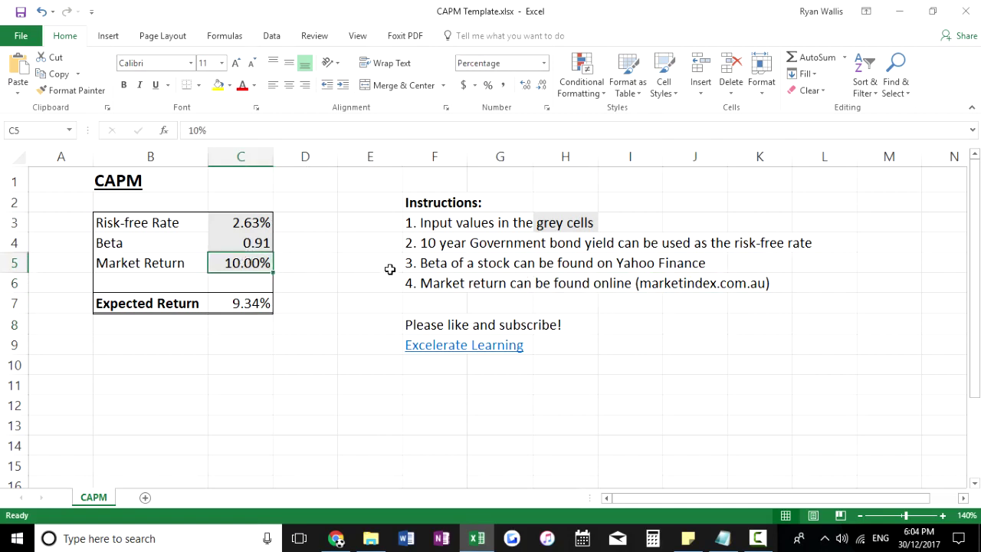
key(Return)
click(281, 341)
click(334, 266)
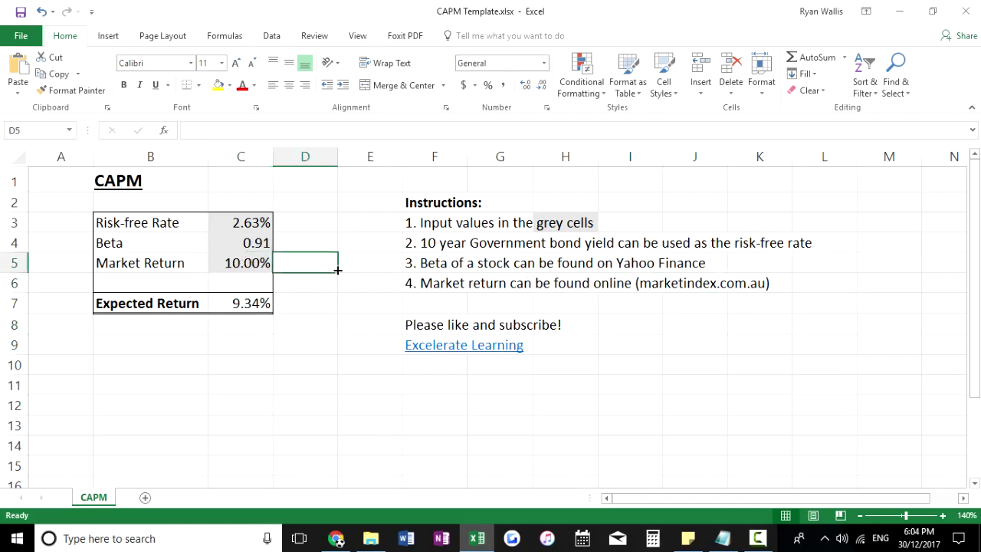
click(313, 357)
click(234, 333)
key(Up)
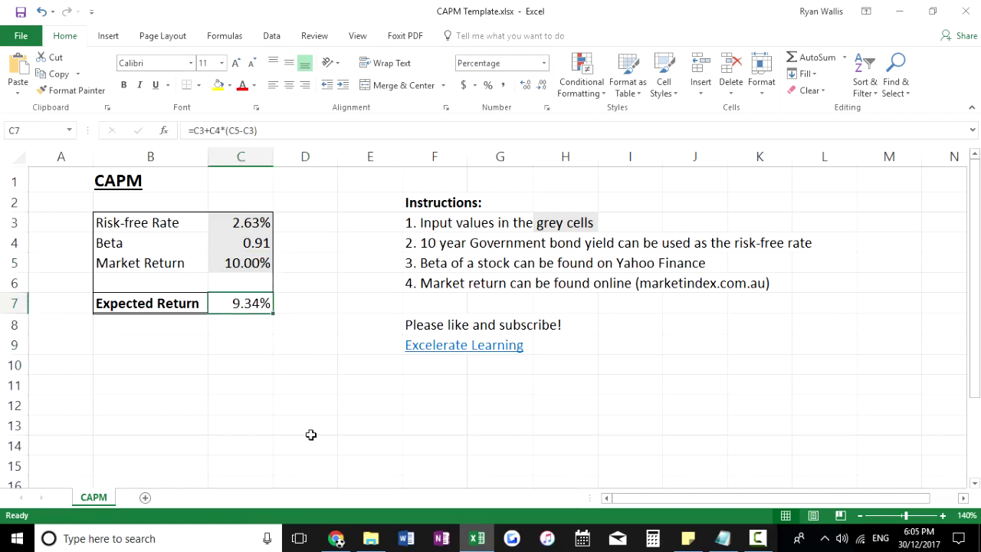
click(296, 372)
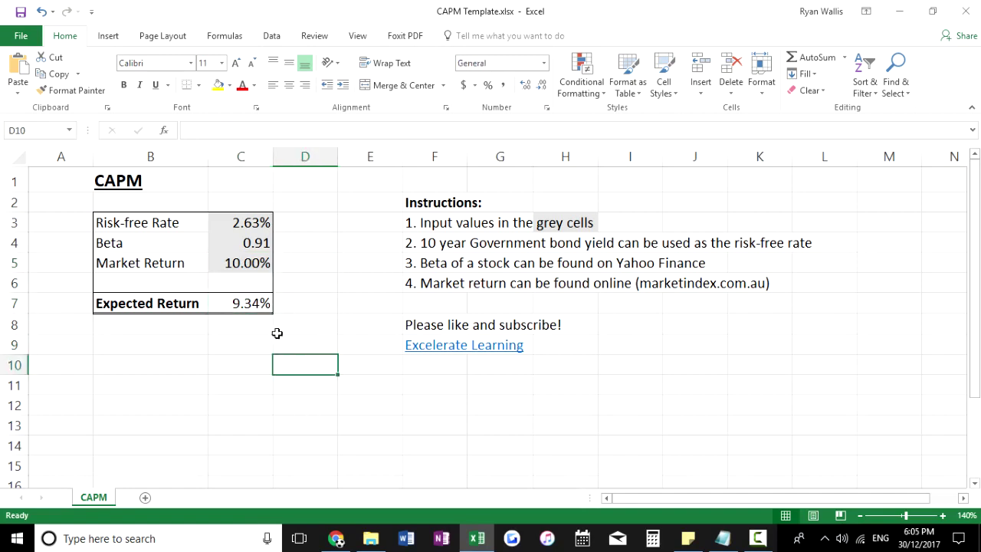
click(264, 303)
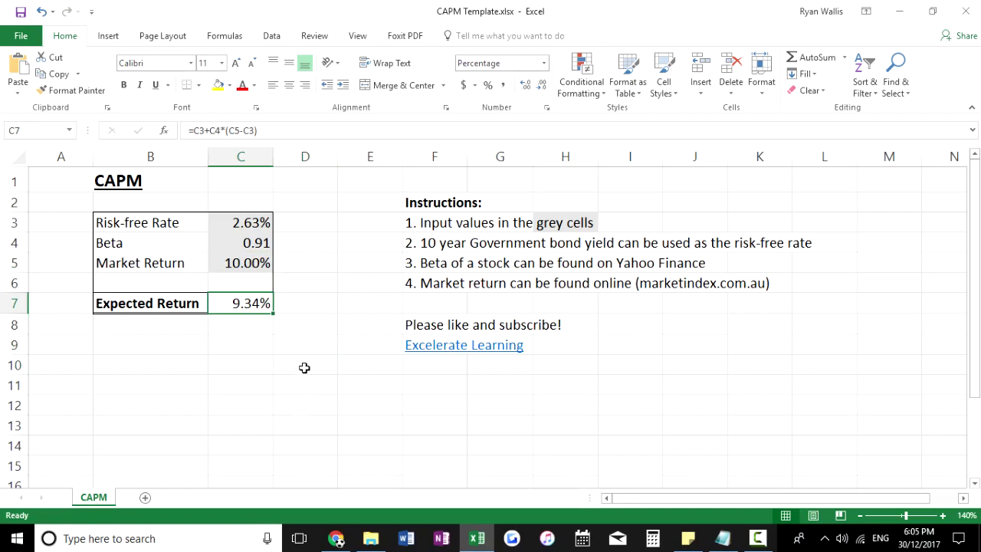
click(241, 326)
click(259, 393)
click(263, 347)
click(265, 387)
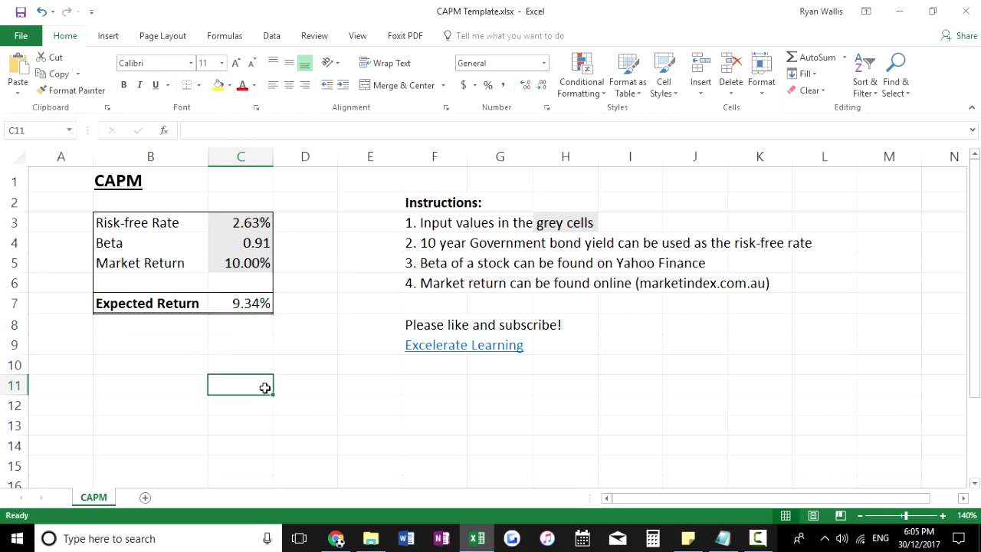
click(244, 346)
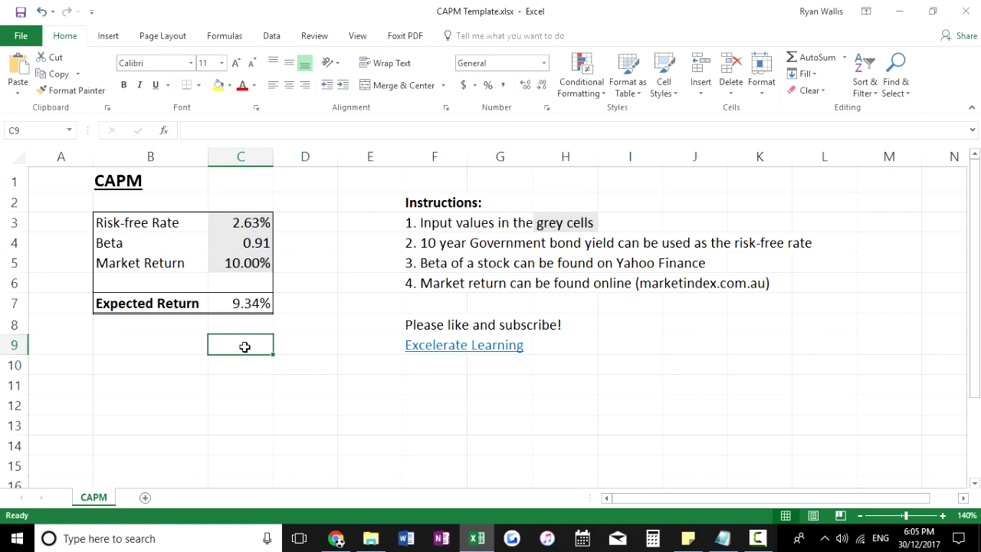
click(282, 377)
click(255, 340)
key(Right)
key(Up)
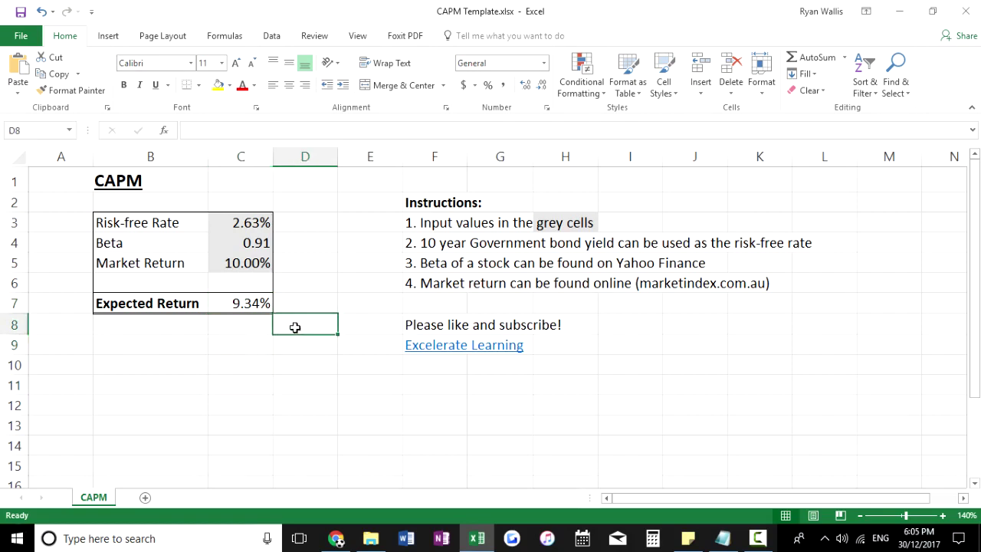
click(250, 332)
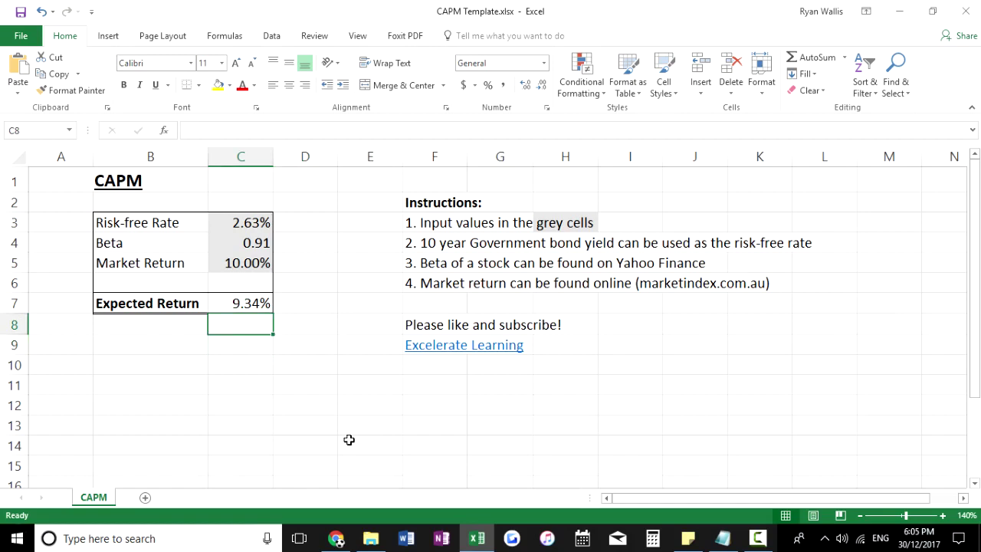
click(263, 346)
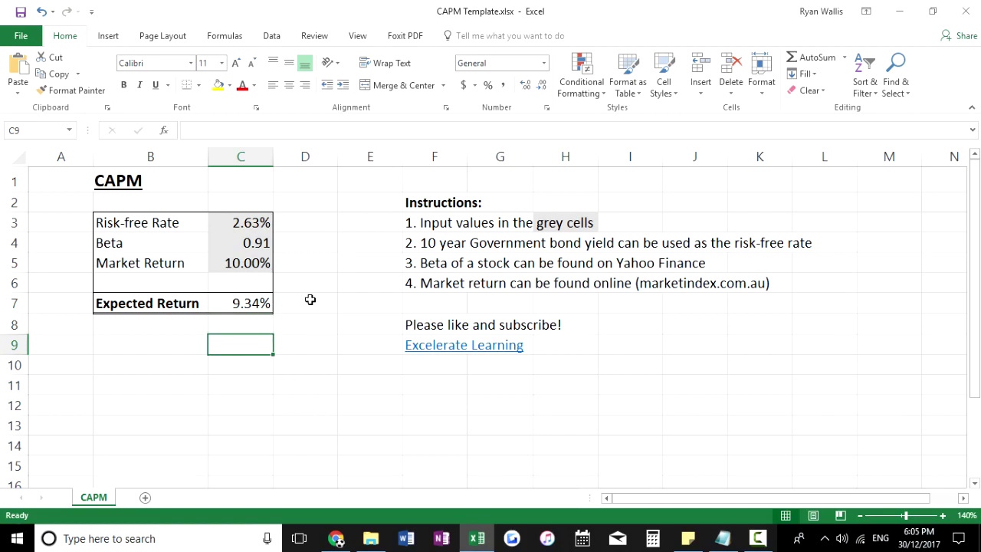
click(322, 367)
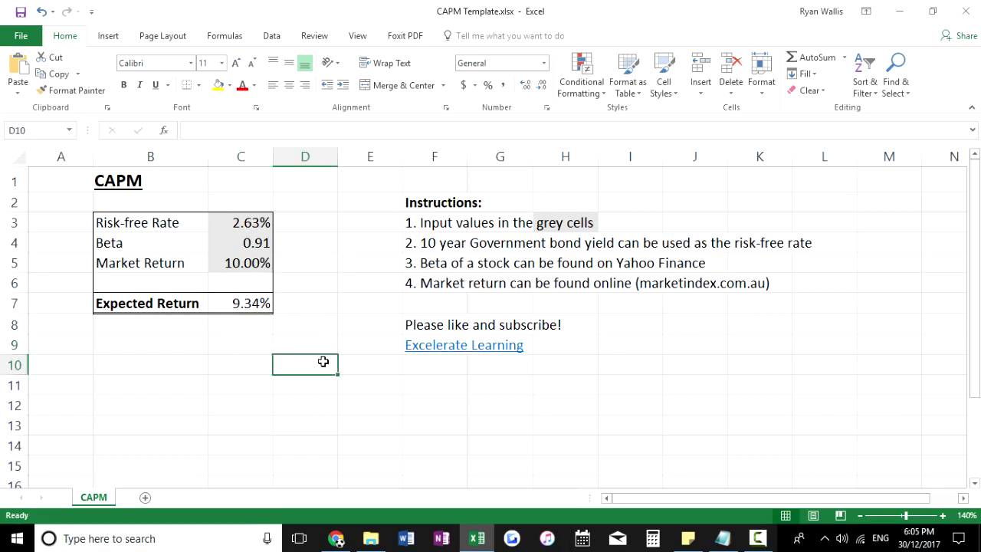